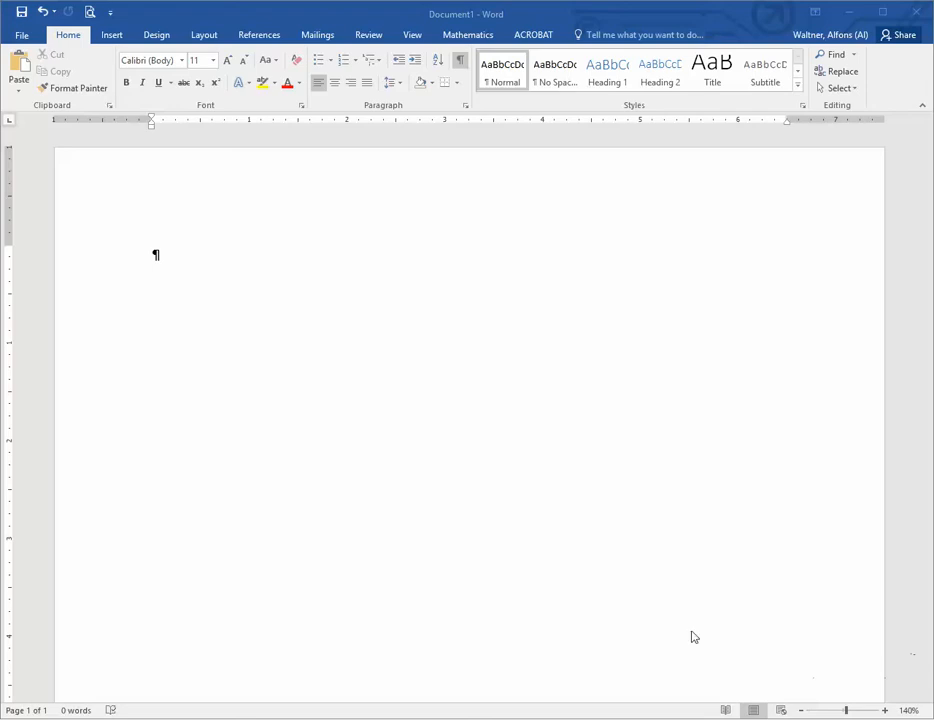
Step: Insert three blank paragraphs at the start of the empty document to leave space above the letter
left_click(155, 255)
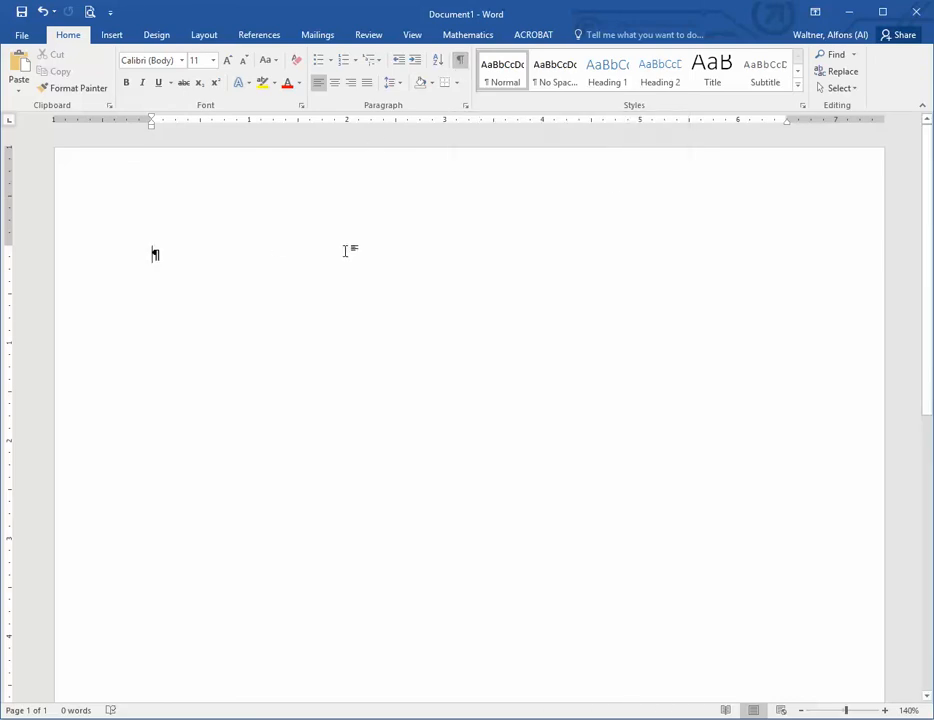
key("Return")
key("Return")
key("Return")
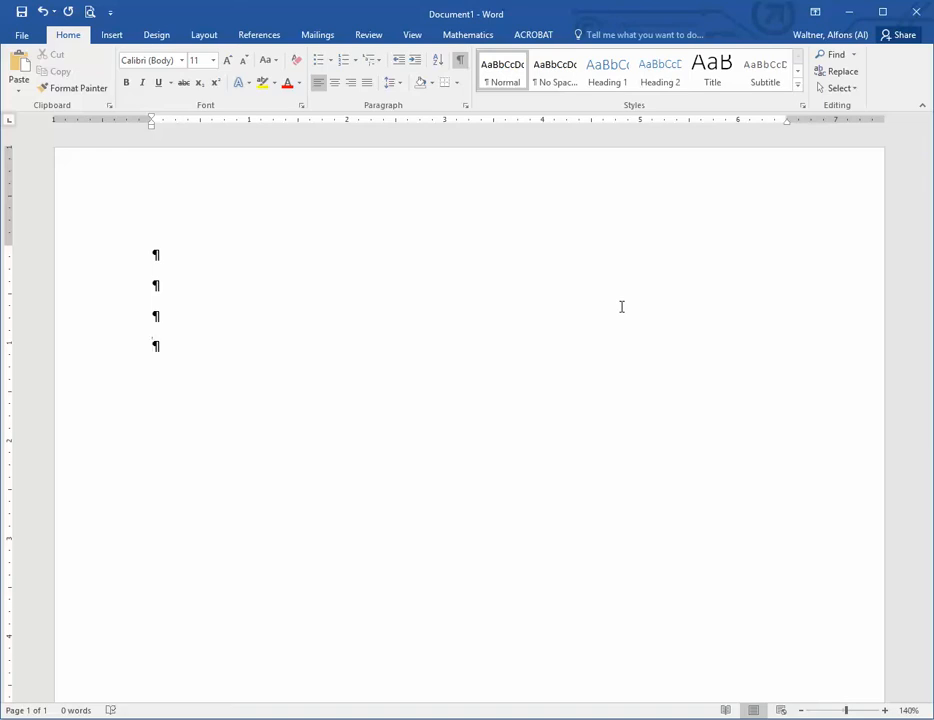
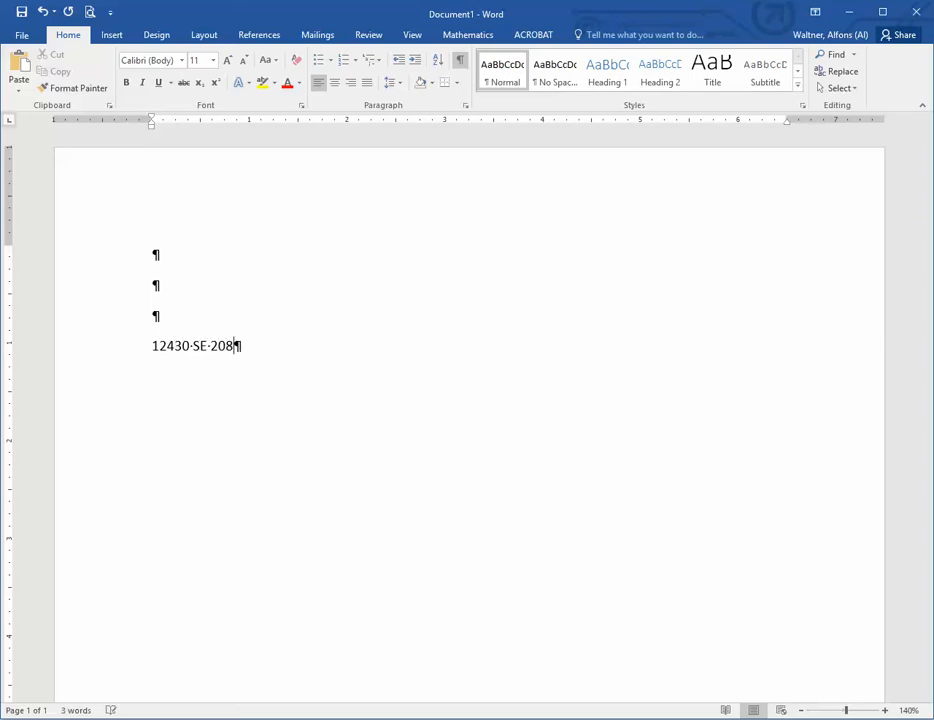
Step: Enter the sender's street address, with the city, state and ZIP code beneath it after a line break in the same paragraph
key("shift+Return")
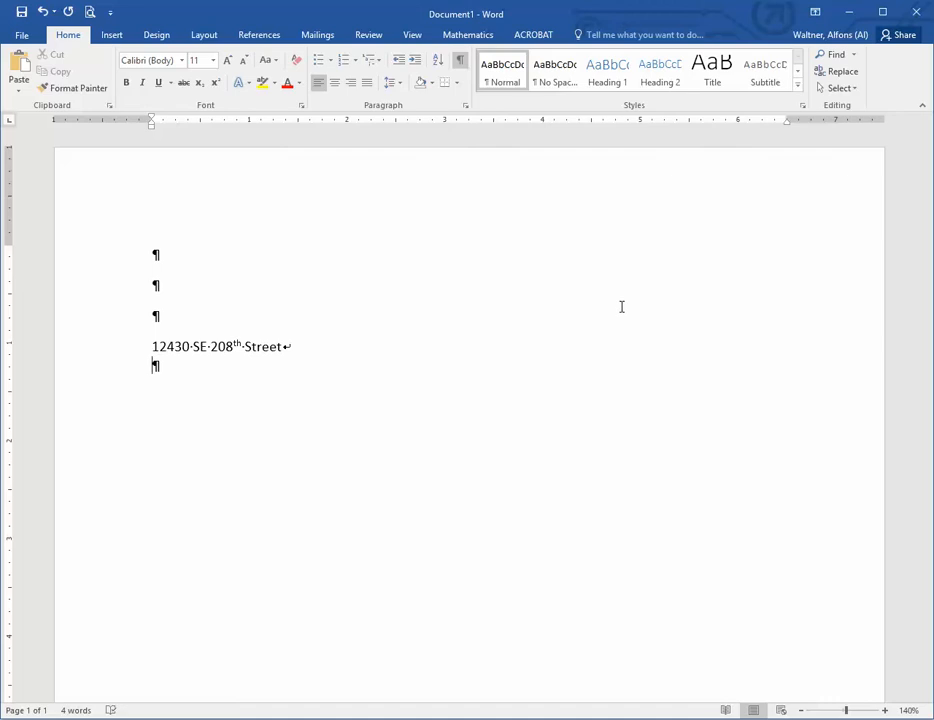
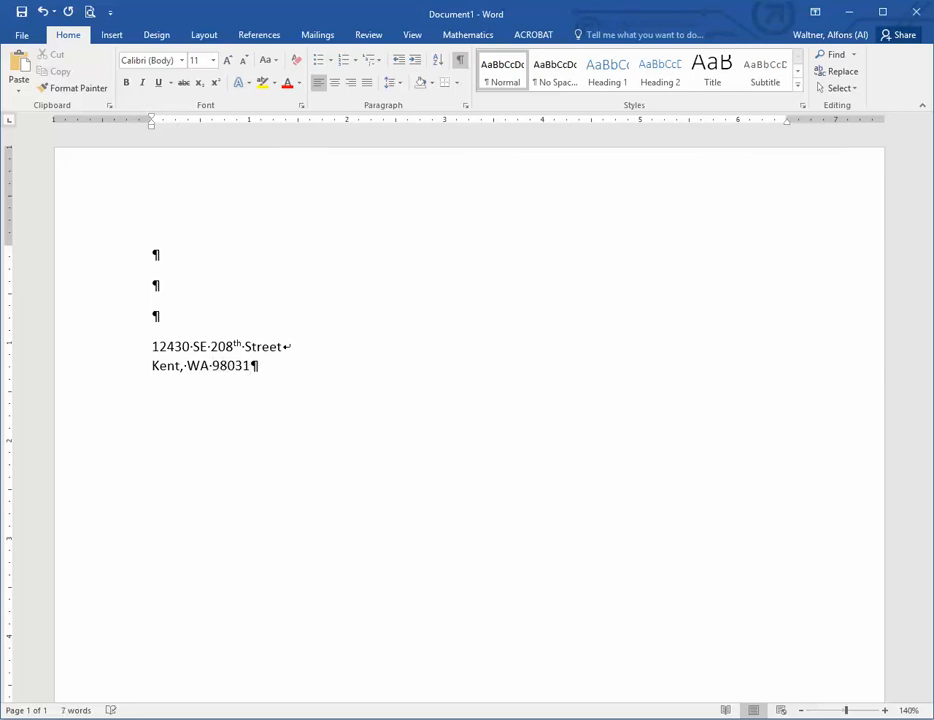
Step: Add the date September 27, 2016 directly beneath the return address, separated by a line break rather than a new paragraph
key("shift+Return")
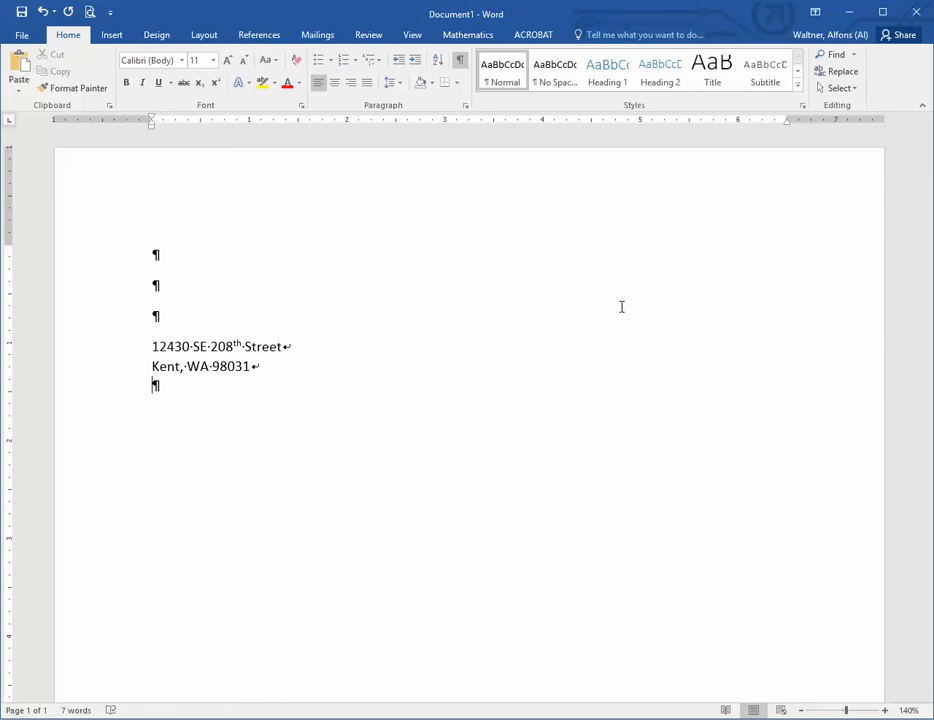
type("September")
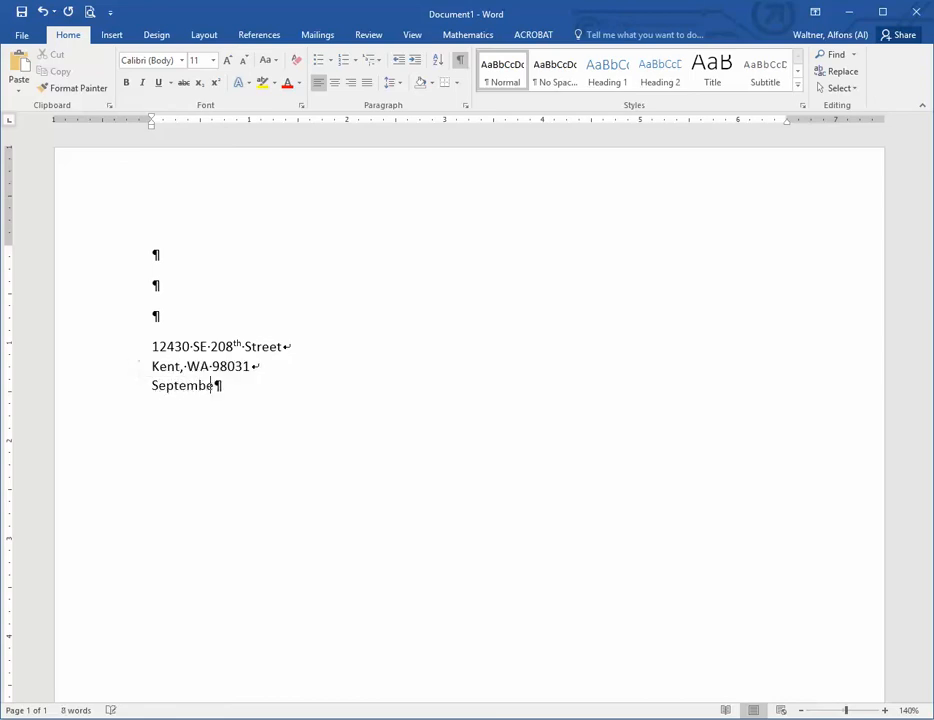
type(" 27,")
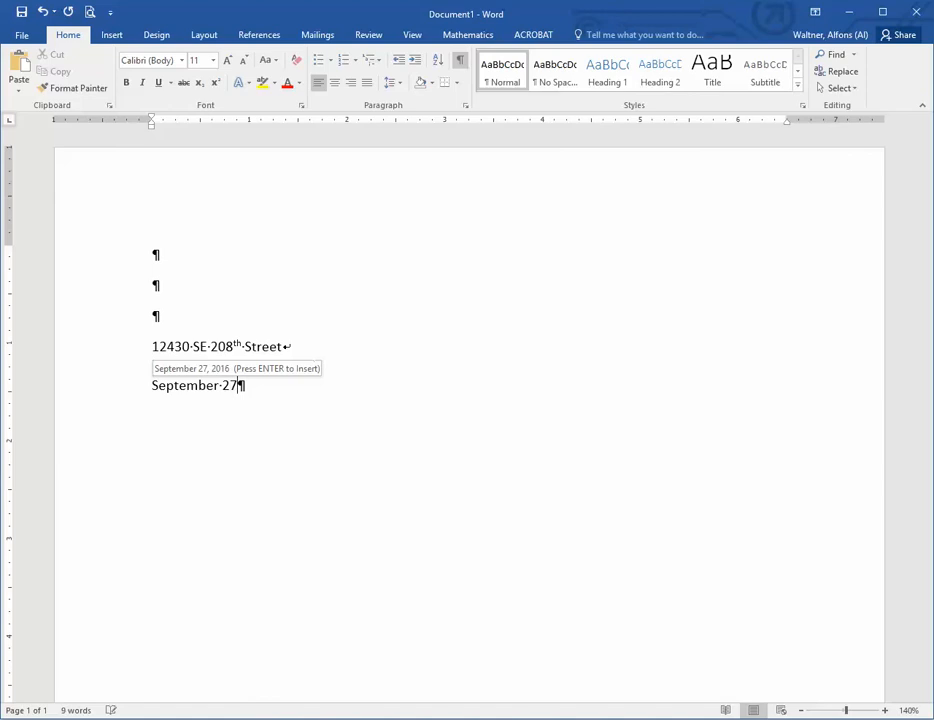
type(" 2016")
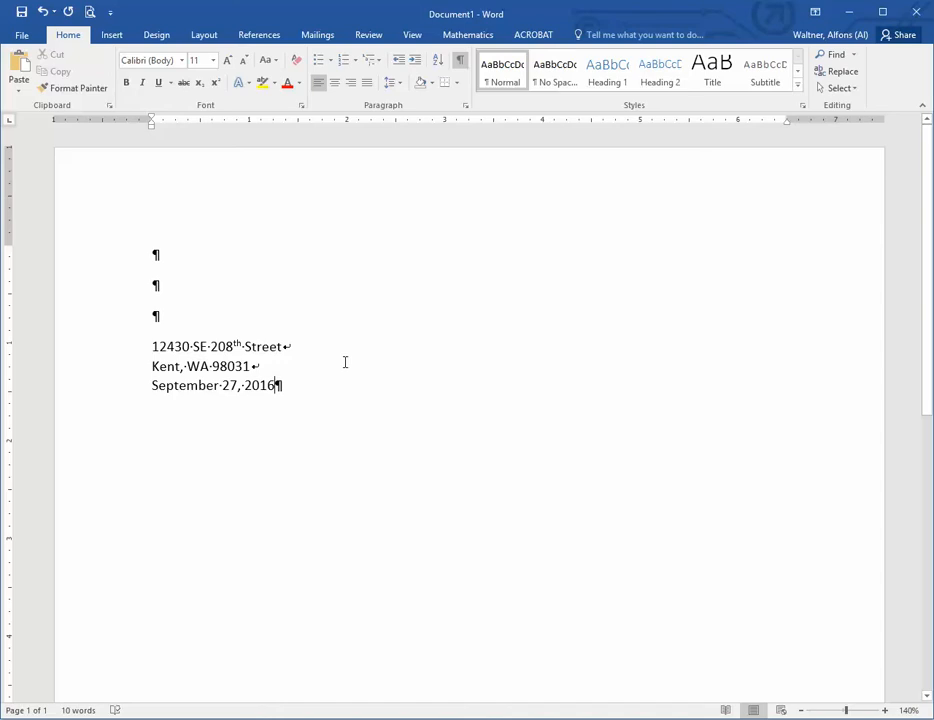
Step: Leave one blank paragraph below the date and enter the recipient's full name, with Argonaut Press after a line break
key("Return")
key("Return")
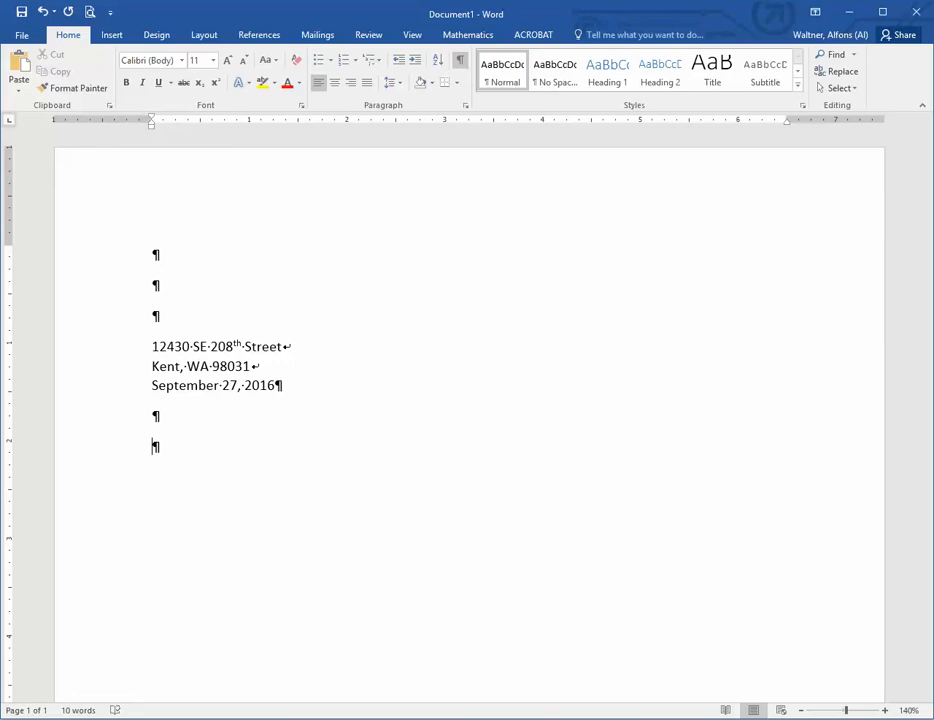
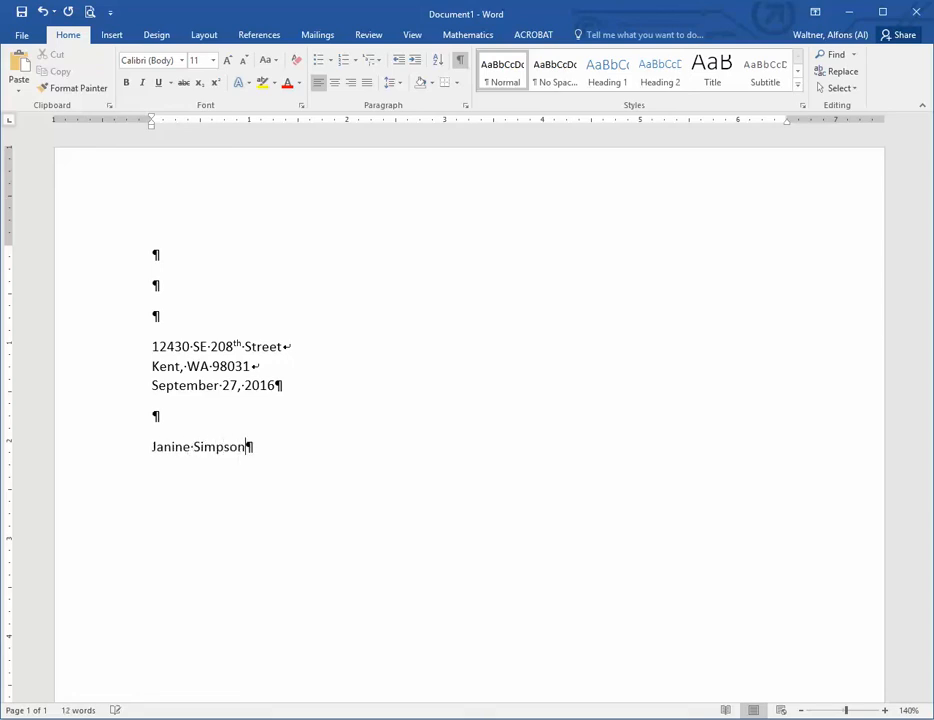
key("shift+Return")
type("Argonaut")
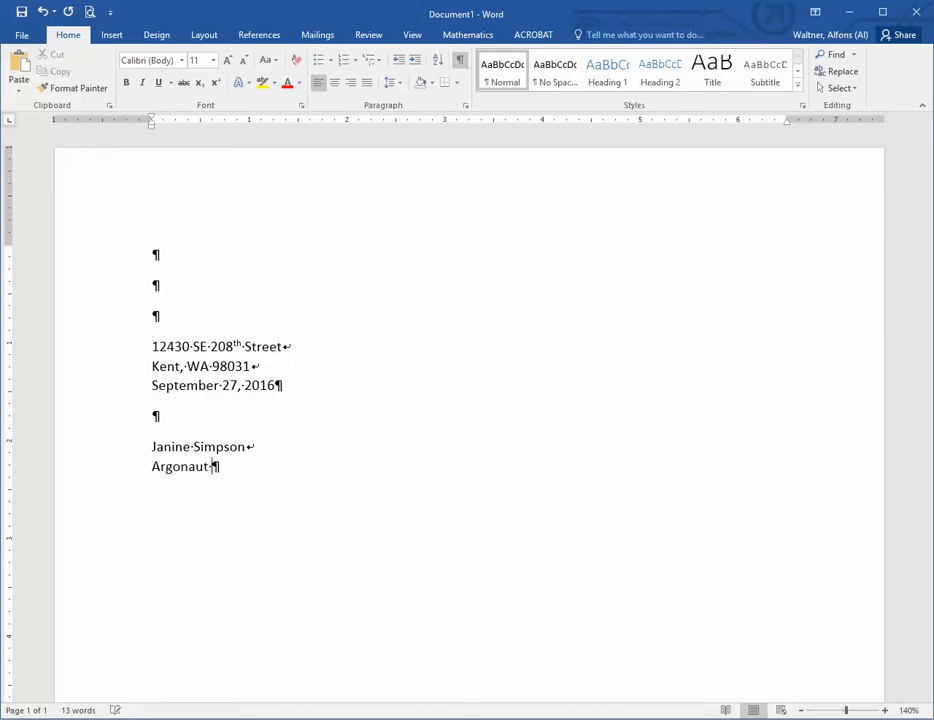
type(" Press")
Step: Add the recipient's street address on a line directly beneath the company name, within the same paragraph
key("shift+Return")
type("123")
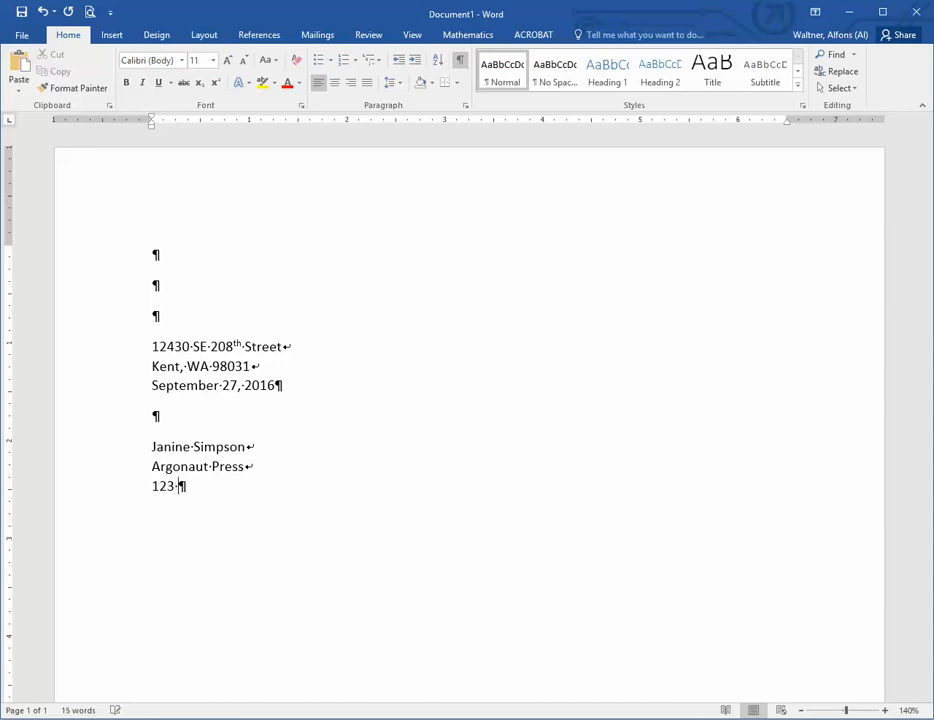
type(" 42nd Street")
Step: Complete the recipient's address block with the city, state and ZIP code after a line break
key("shift+Return")
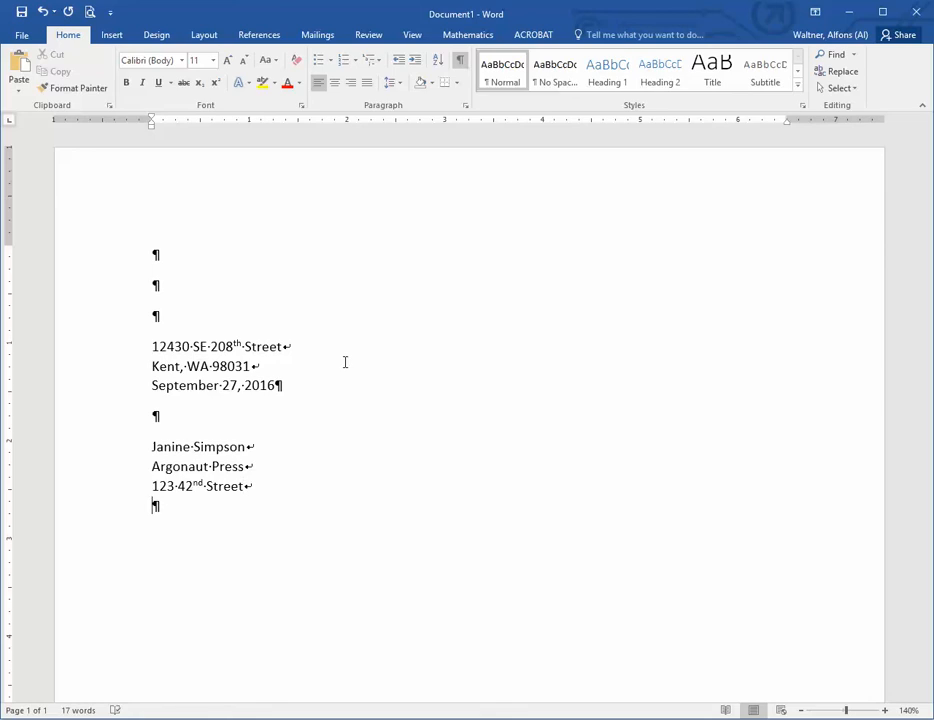
type("New York, N")
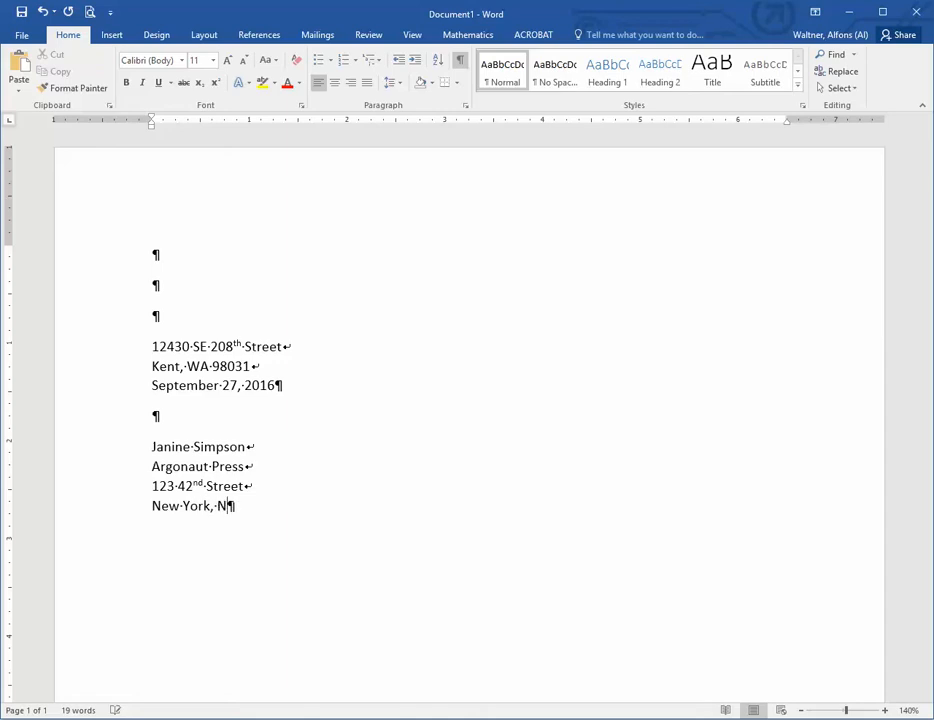
type("Y 10000")
Step: In a new paragraph, write the salutation "Dear Ms." with the recipient's surname and a colon, and start the paragraph below it
key("Return")
type("D")
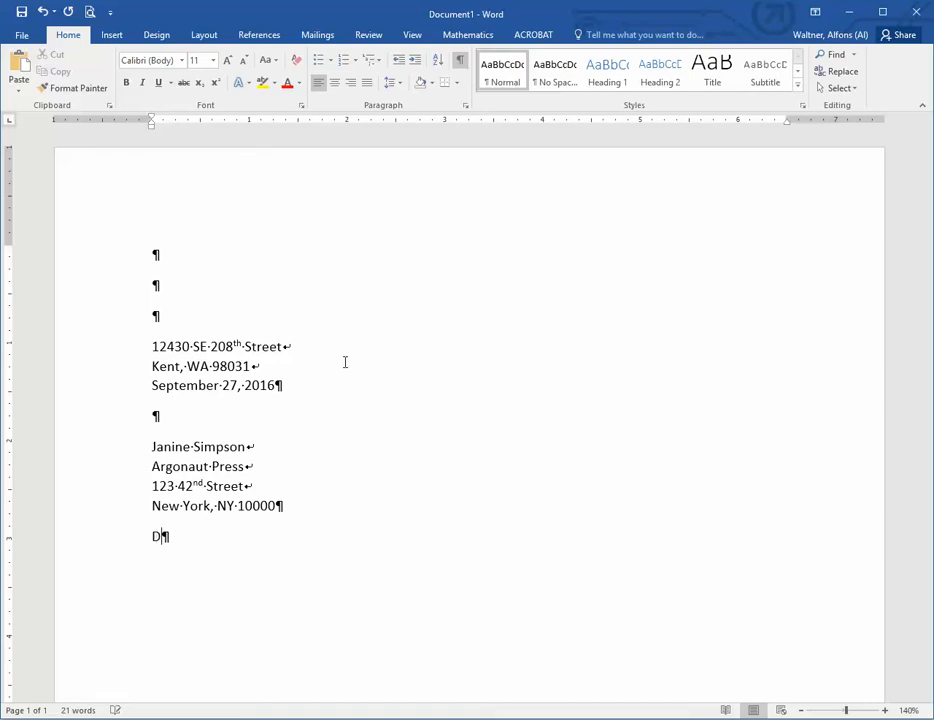
type("ear Ms.")
type("Simpson")
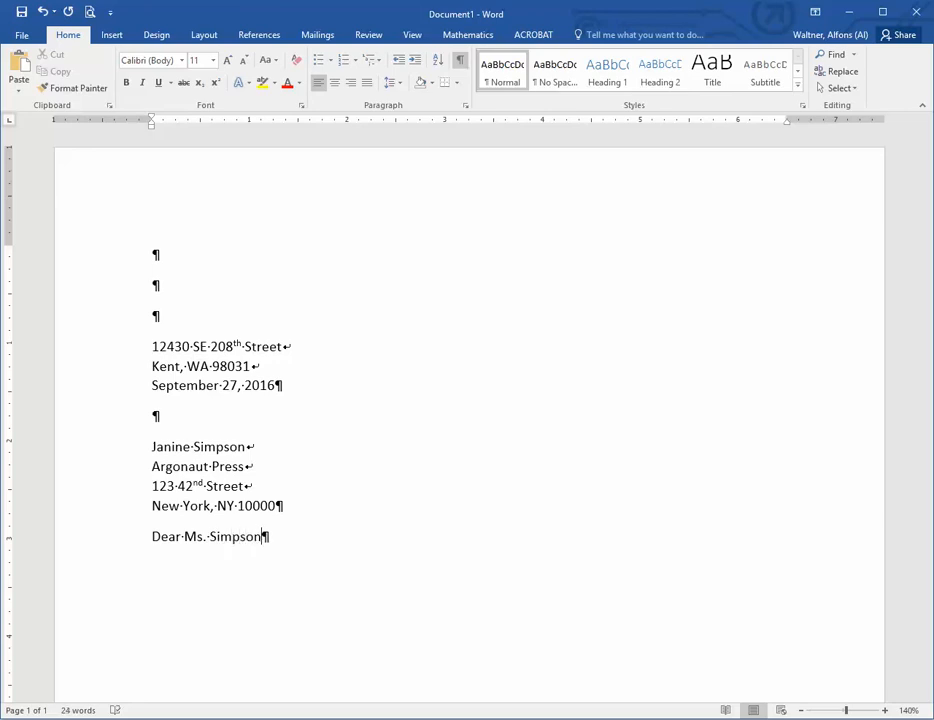
type(":")
key("Return")
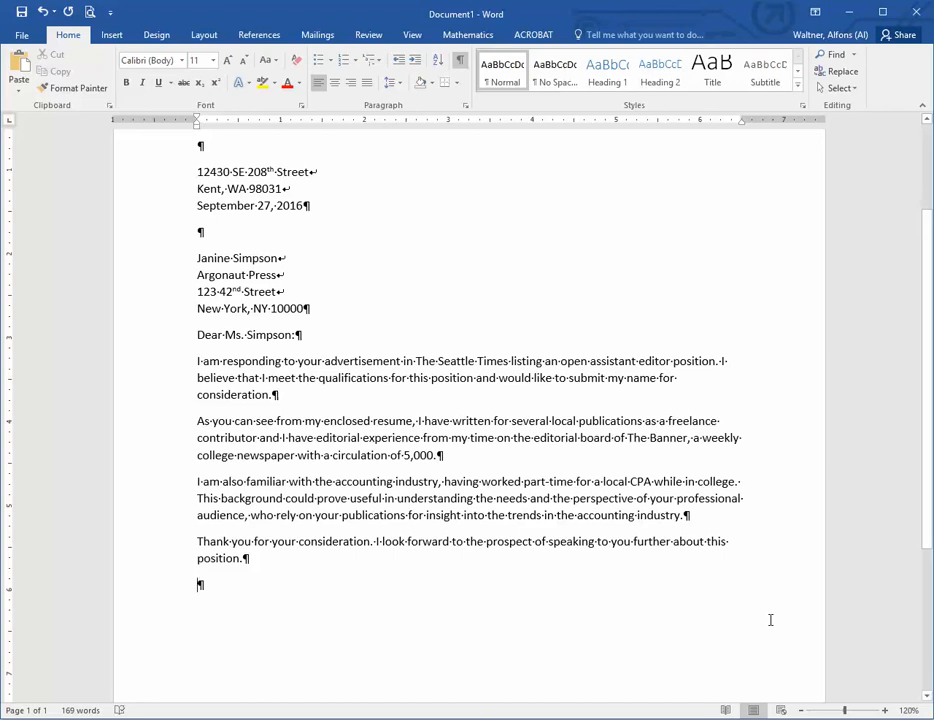
Step: Enter the closing "Sincerely," in the empty paragraph after the letter's body text
type("Sincerel")
key("BackSpace")
key("BackSpace")
type("ely,")
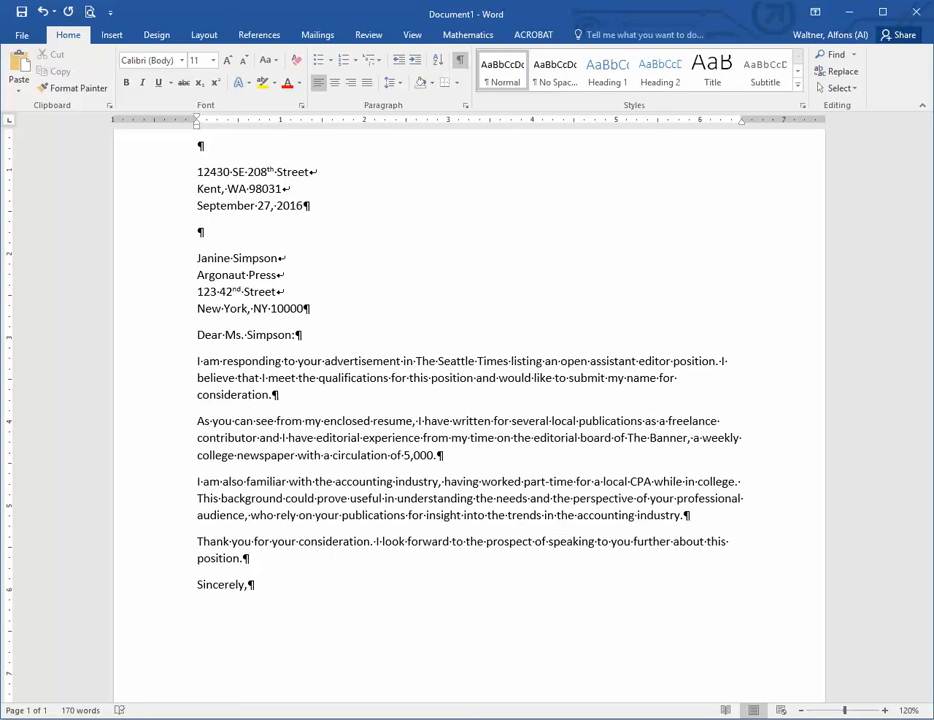
Step: Leave a blank signature paragraph below the closing, followed by the sender's name and an "Enclosure" line in separate paragraphs
key("Return")
key("Return")
key("Return")
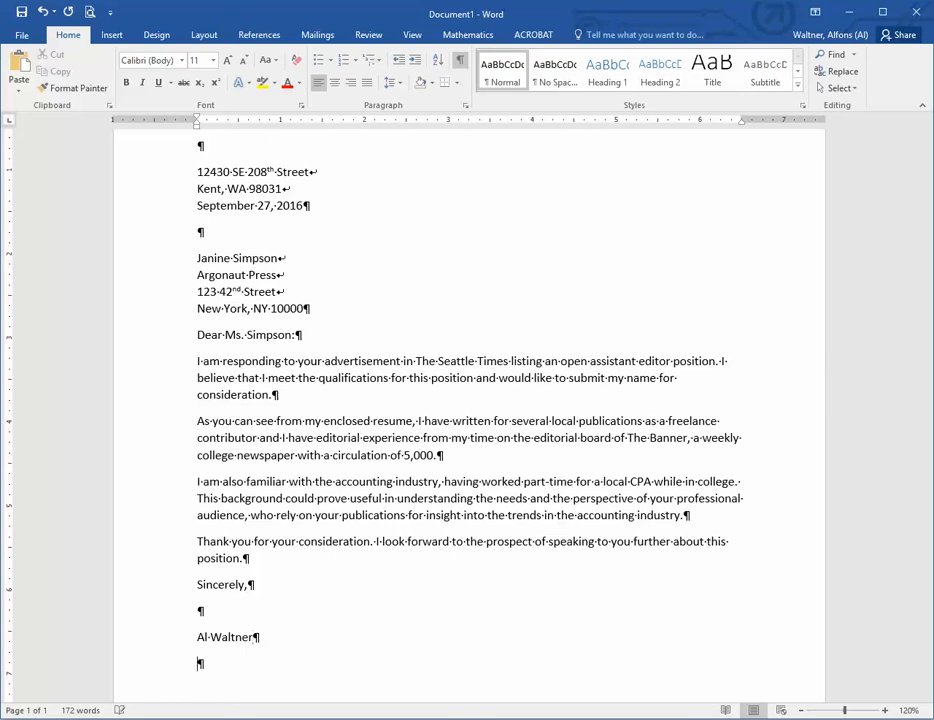
type("Enclosure")
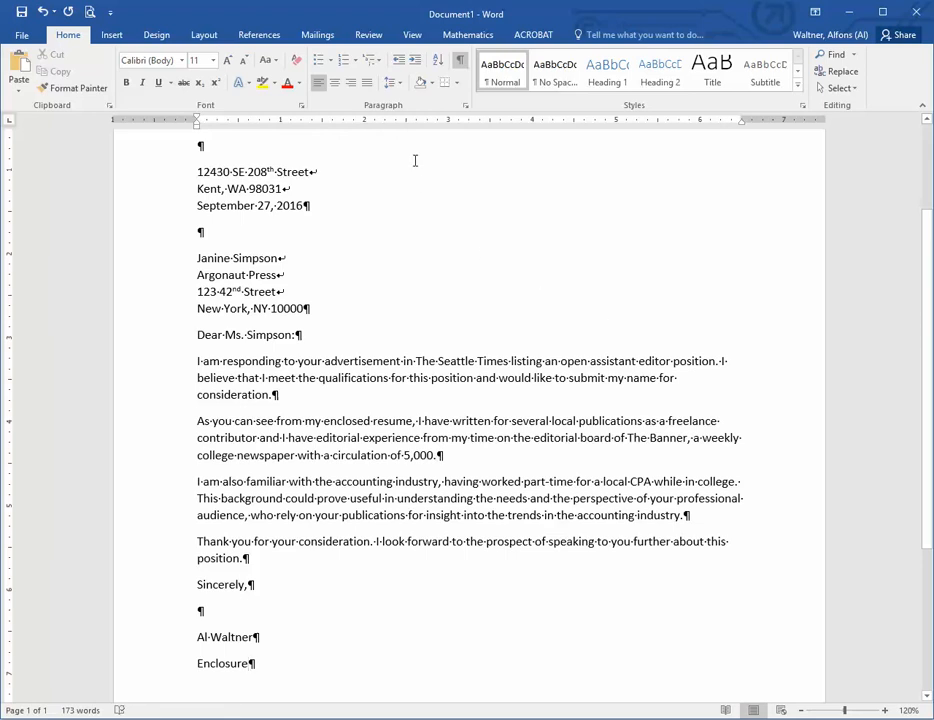
Step: Zoom the document to show one whole page and hide the paragraph and formatting marks
left_click(411, 37)
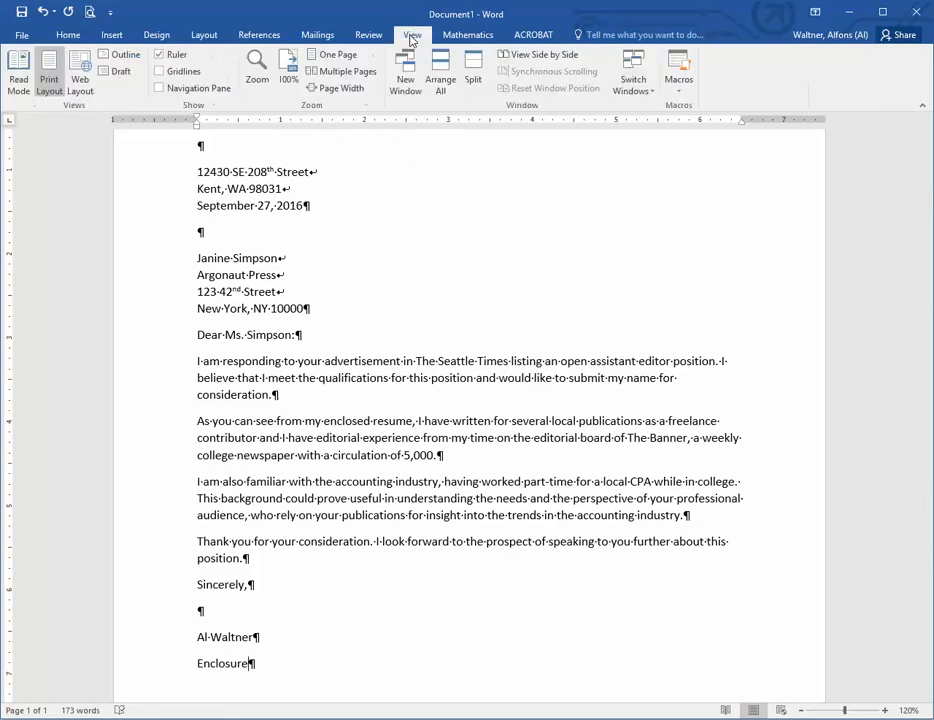
left_click(340, 55)
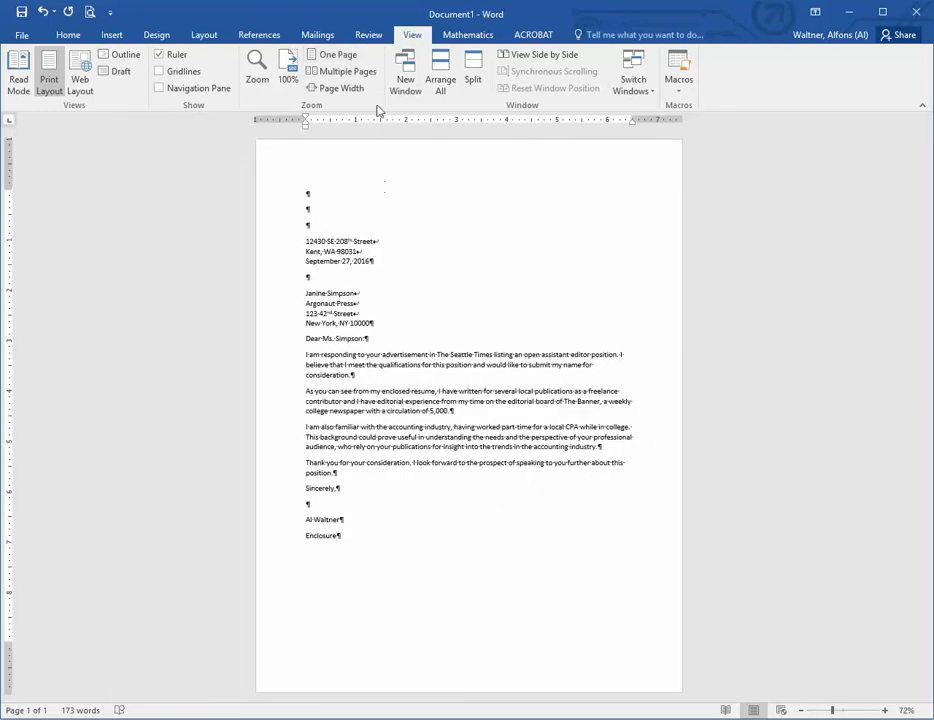
left_click(76, 37)
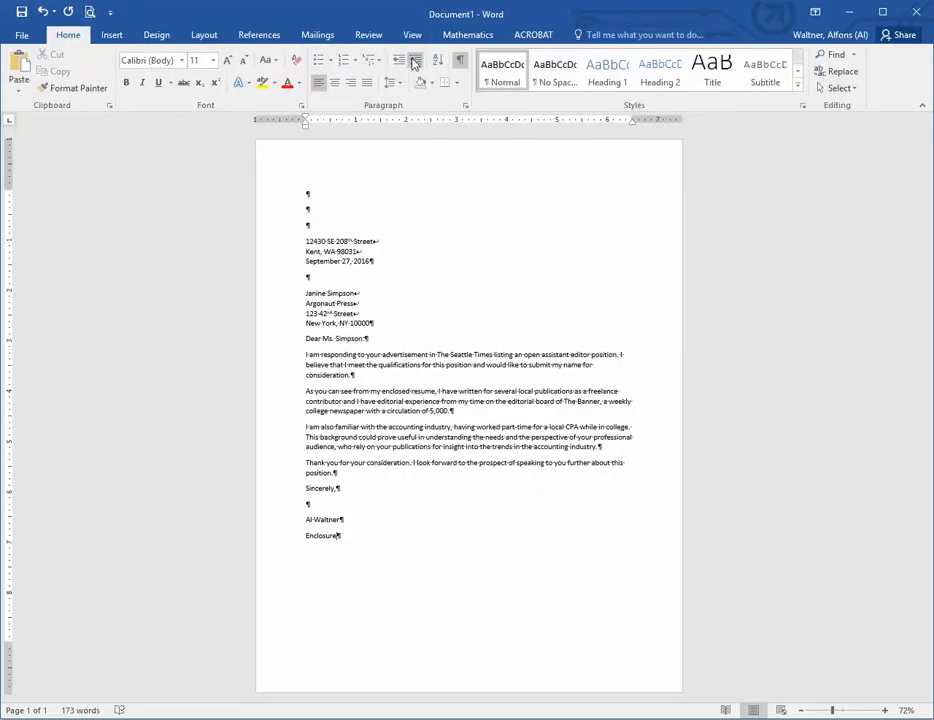
left_click(460, 60)
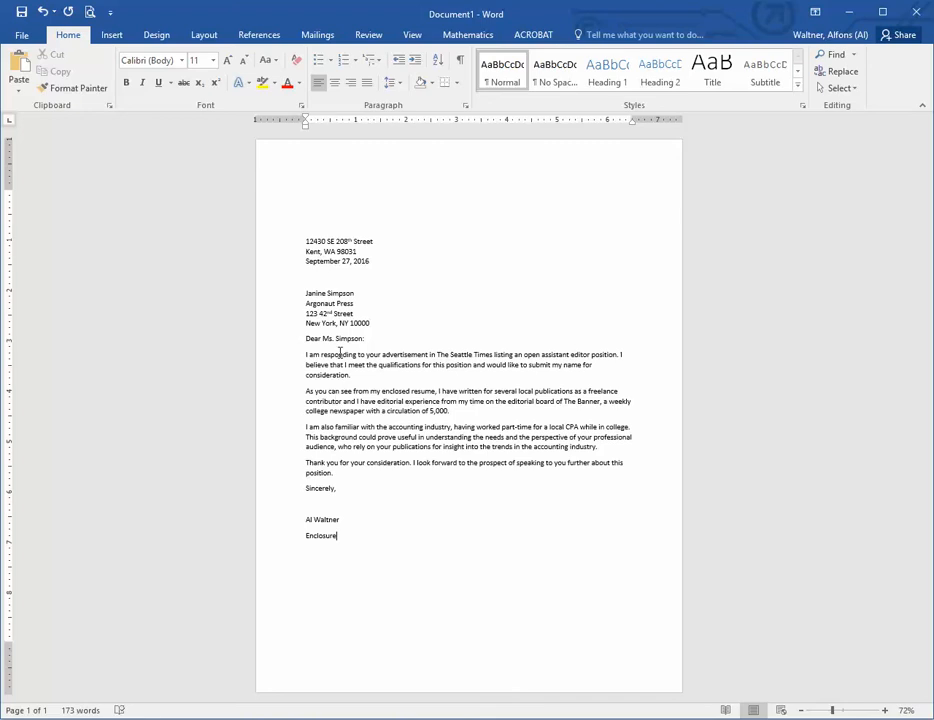
Step: Delete one of the blank paragraphs above the return address to move the letter's text up the page
left_click(324, 216)
key("Delete")
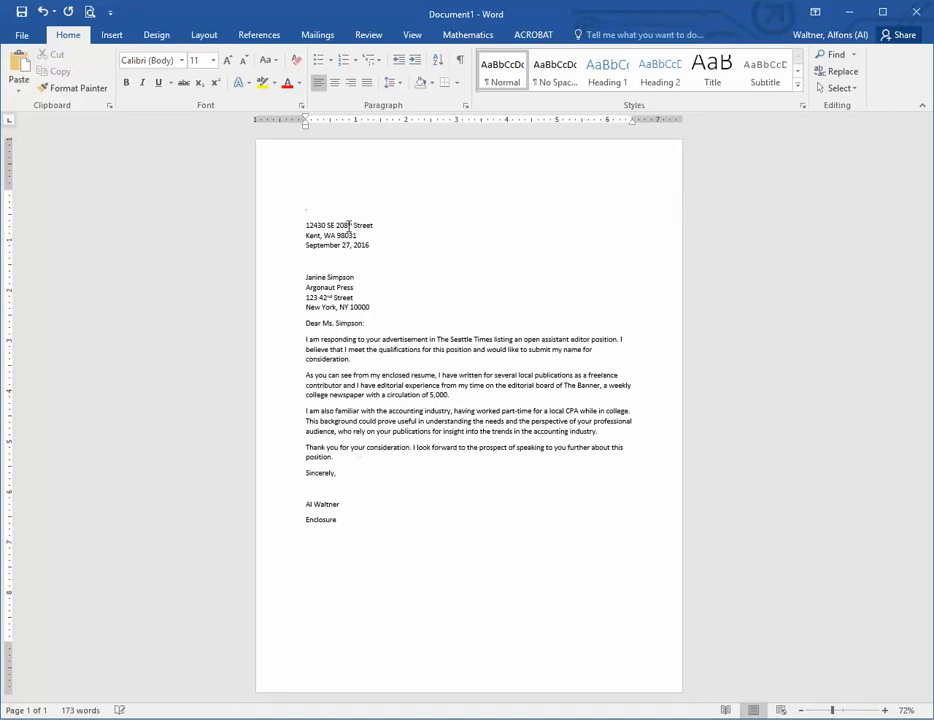